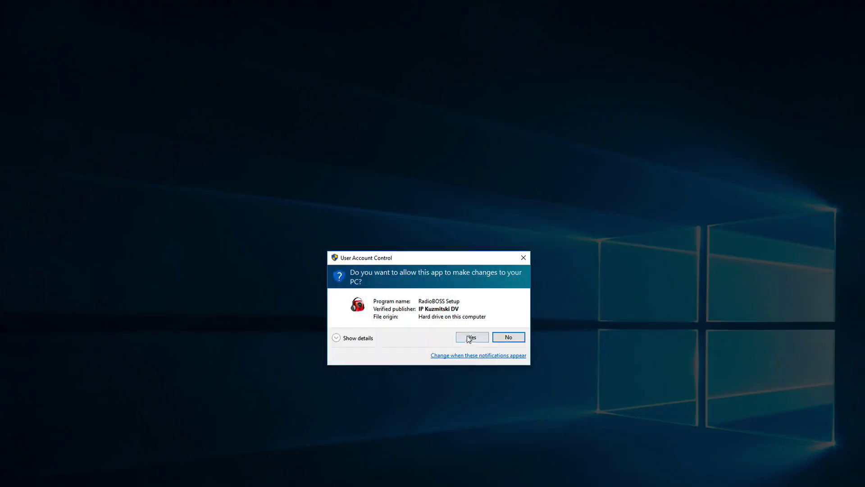
- Install RadioBOSS in English at the default location with a desktop shortcut, set to launch on finish
click(467, 337)
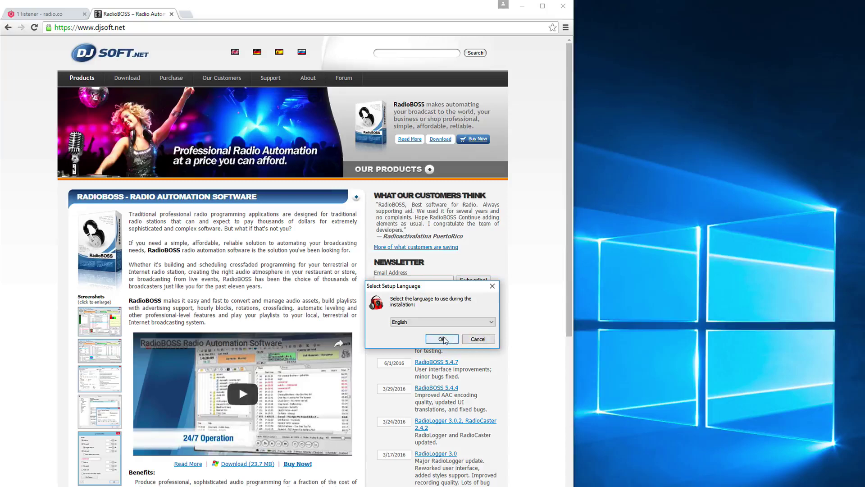
click(446, 340)
click(482, 391)
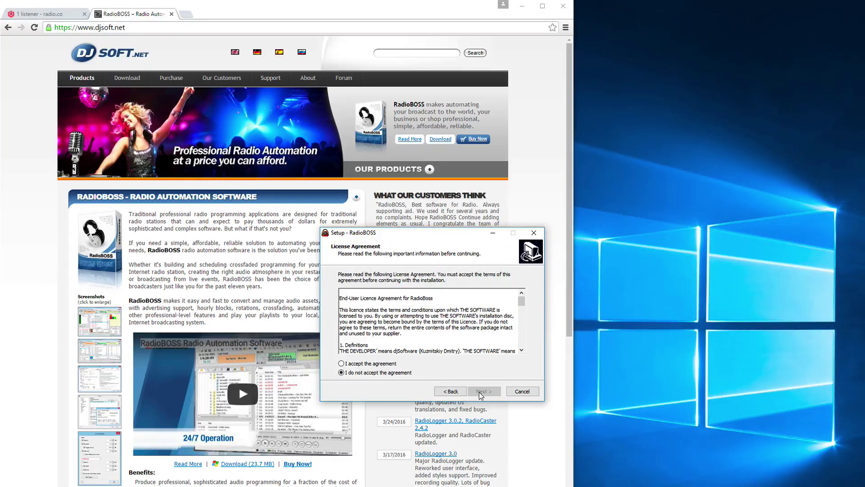
click(341, 363)
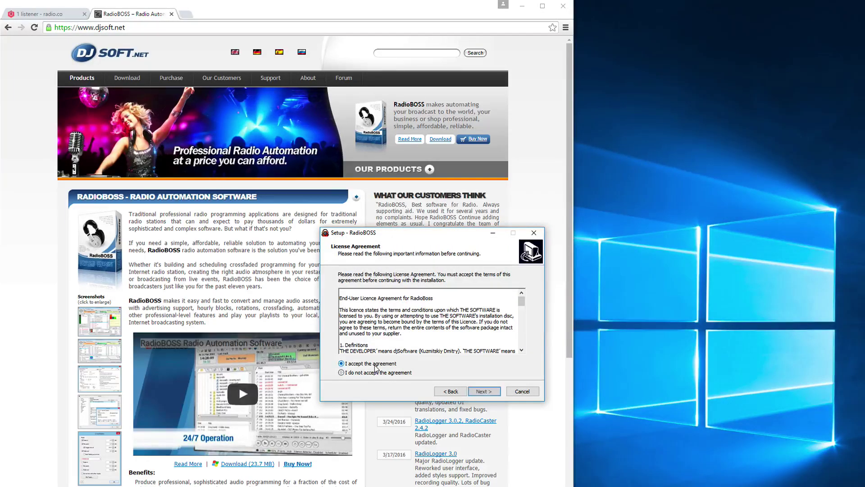
click(484, 391)
click(485, 393)
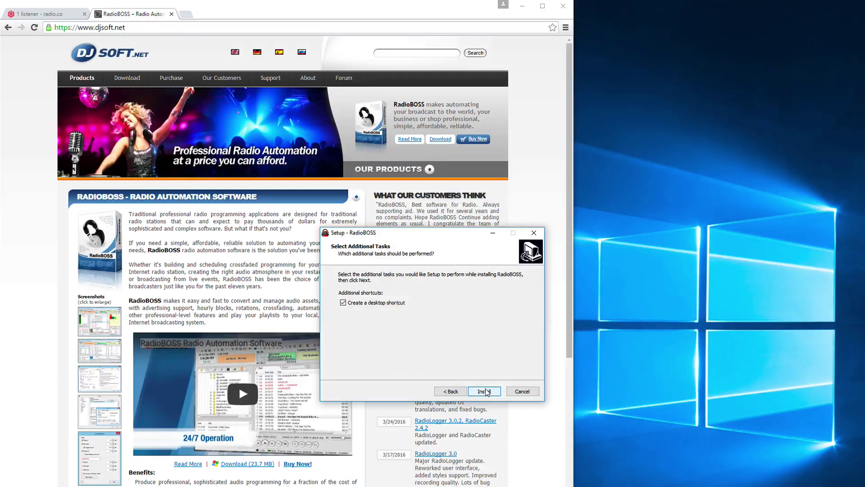
click(485, 393)
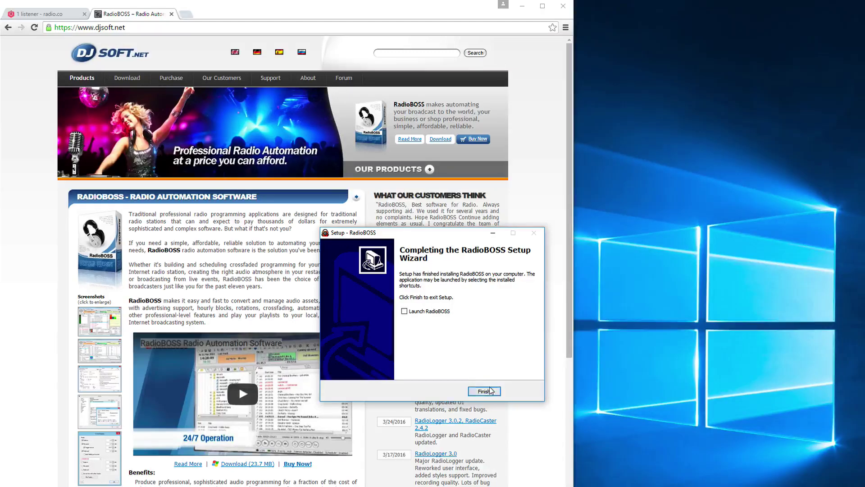
click(404, 311)
- Close setup, dismiss the trial reminder, and drag Music > Bloom into Playlist 1
click(484, 391)
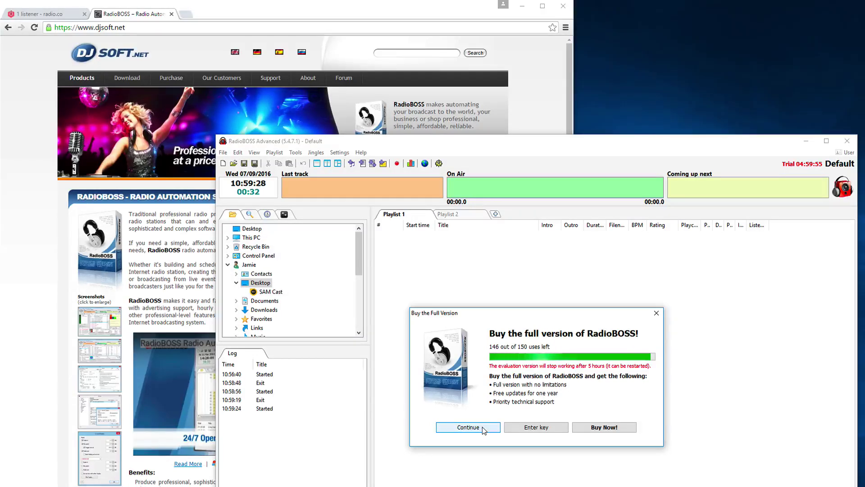
click(468, 428)
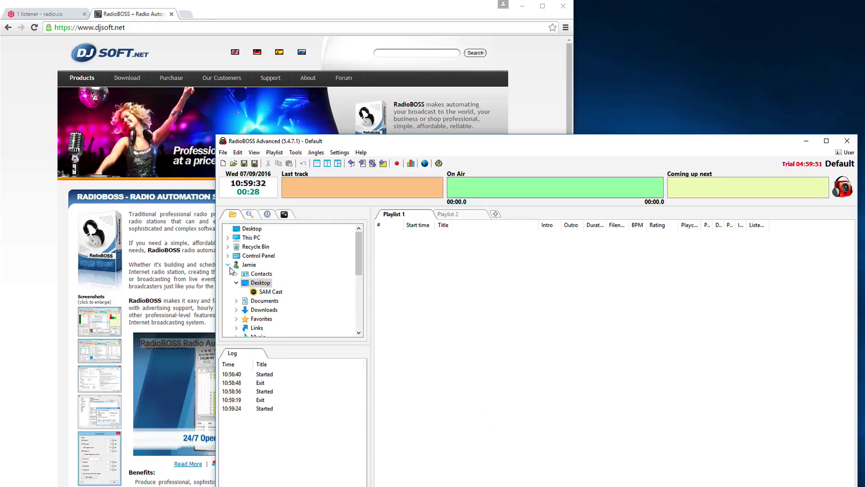
scroll(244, 290, down, 2)
scroll(245, 290, down, 3)
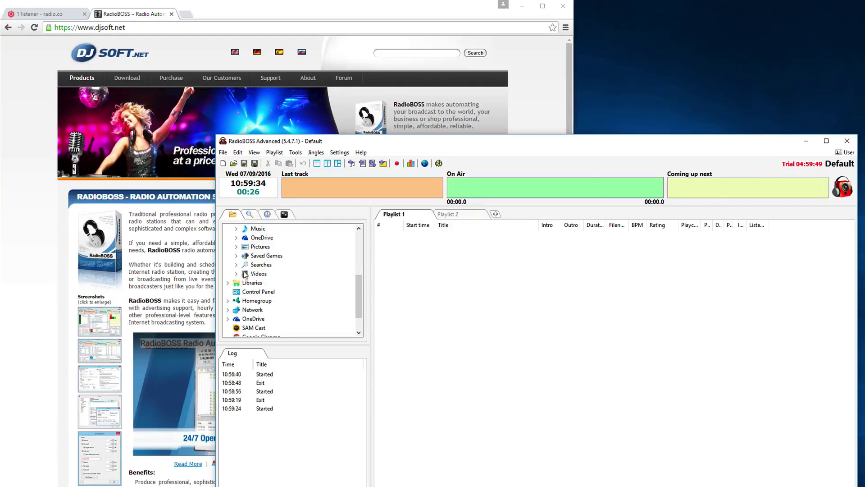
click(236, 229)
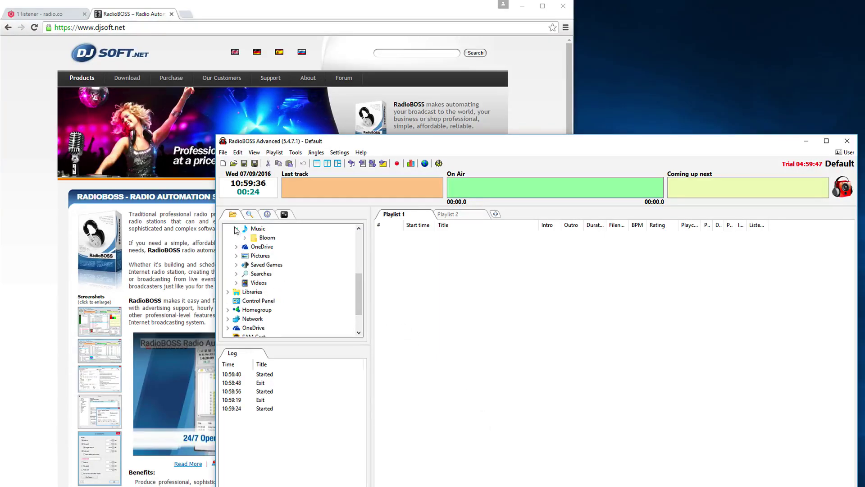
click(263, 240)
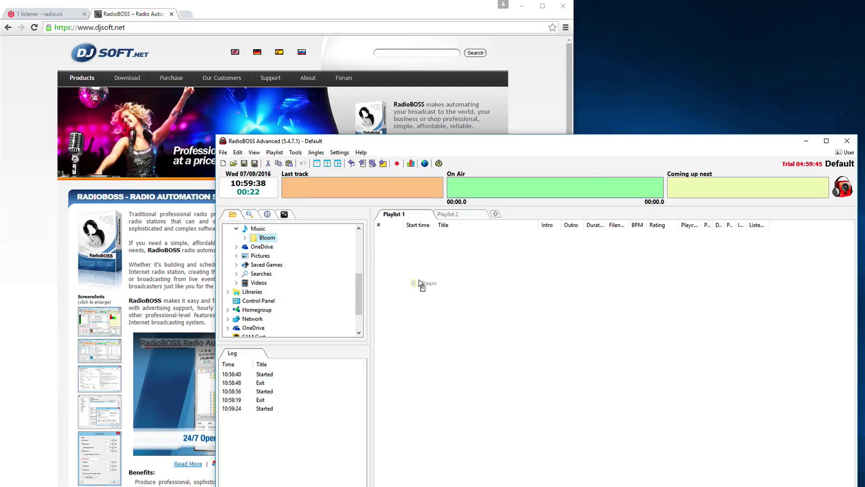
drag(264, 239, 448, 281)
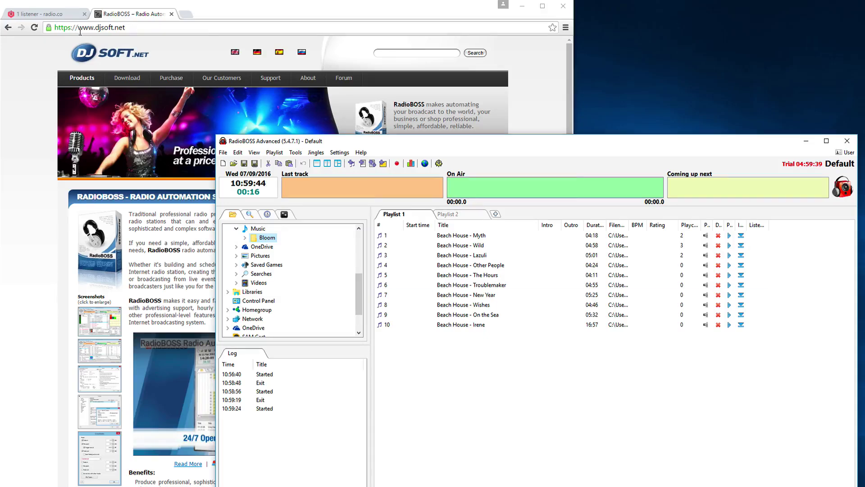
- Check host details on the radio.co dashboard, then open RadioBOSS Settings at the Broadcast page
click(56, 18)
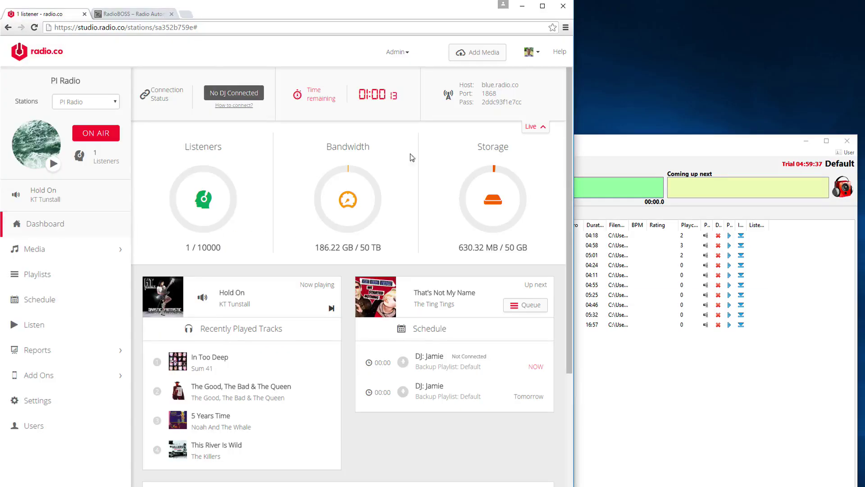
click(622, 365)
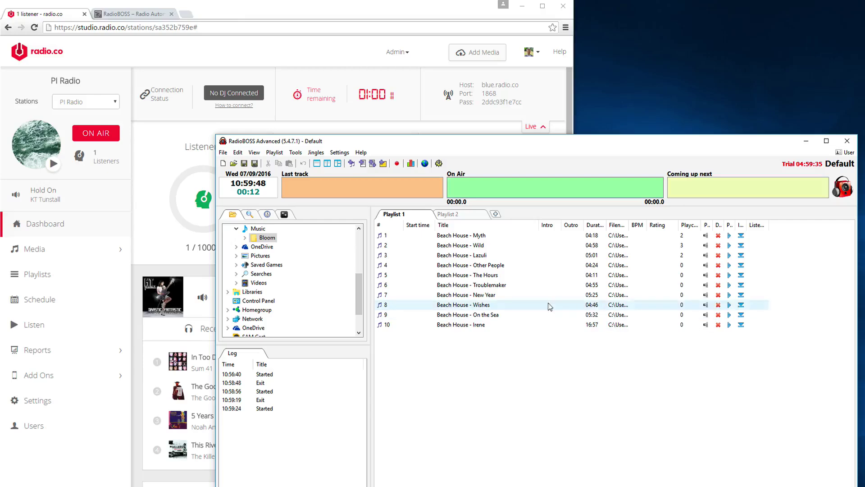
click(439, 164)
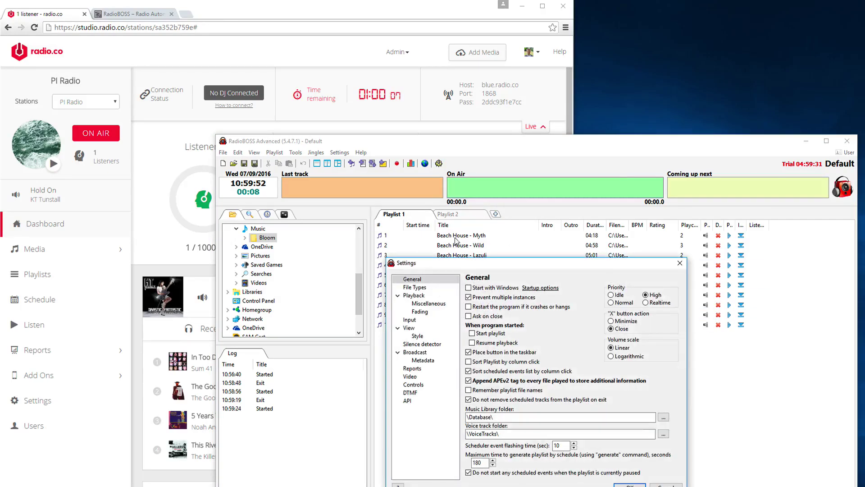
click(415, 353)
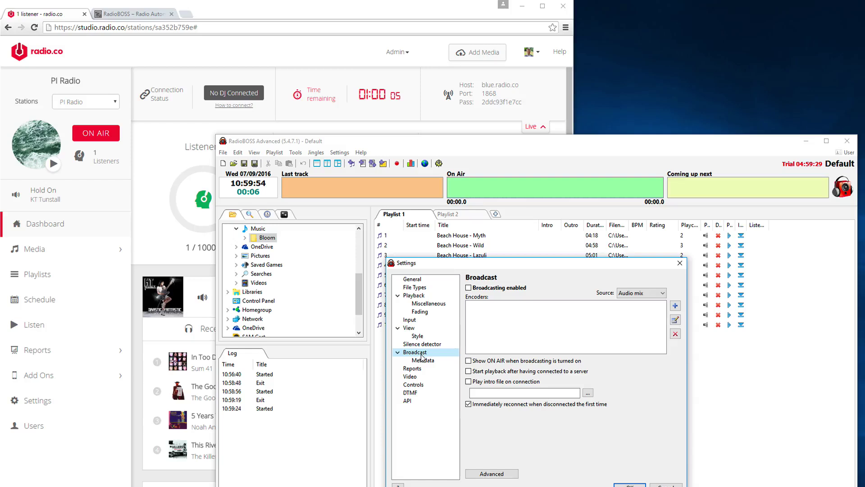
- Add an encoder with server blue.radio.co:1868 and the radio.co station password
click(676, 306)
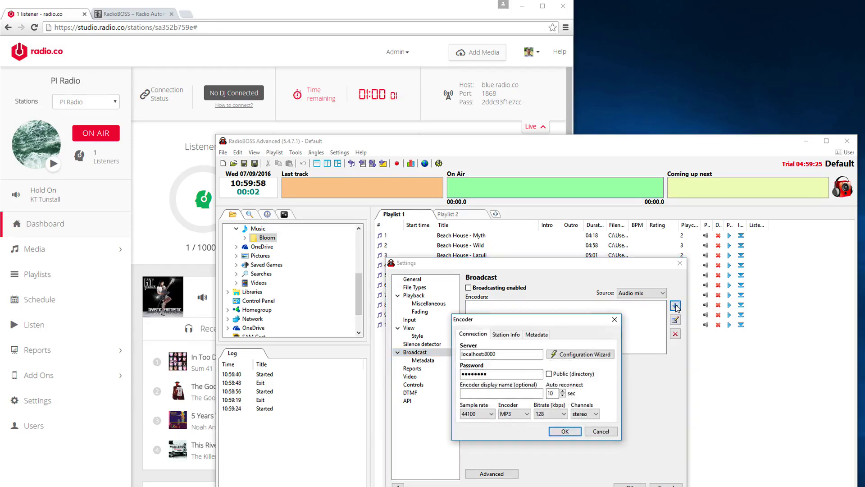
triple_click(506, 354)
text(blue)
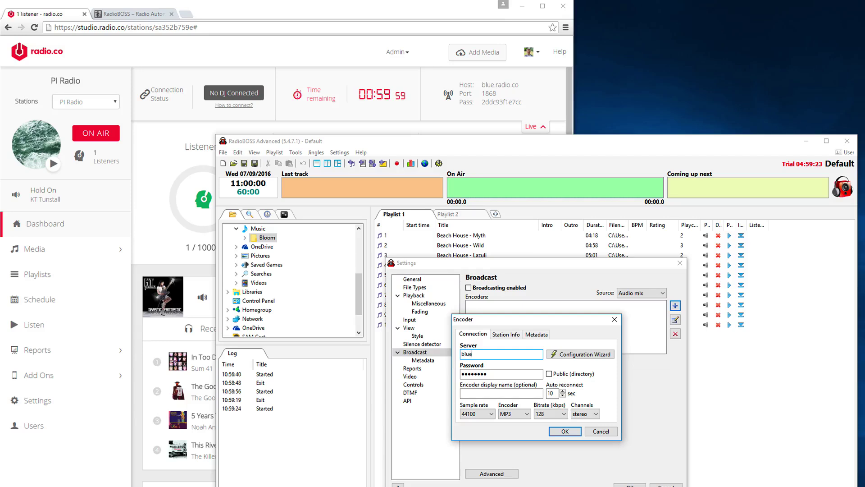
text(.radio.co:)
text(1868)
double_click(487, 374)
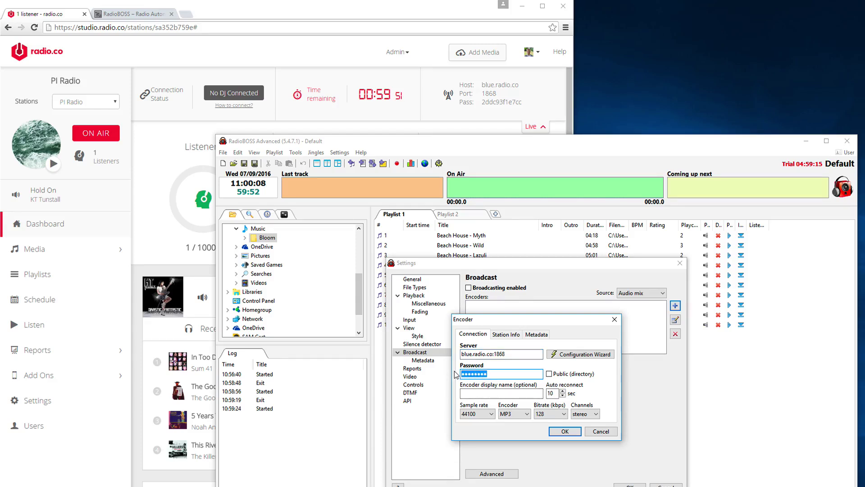
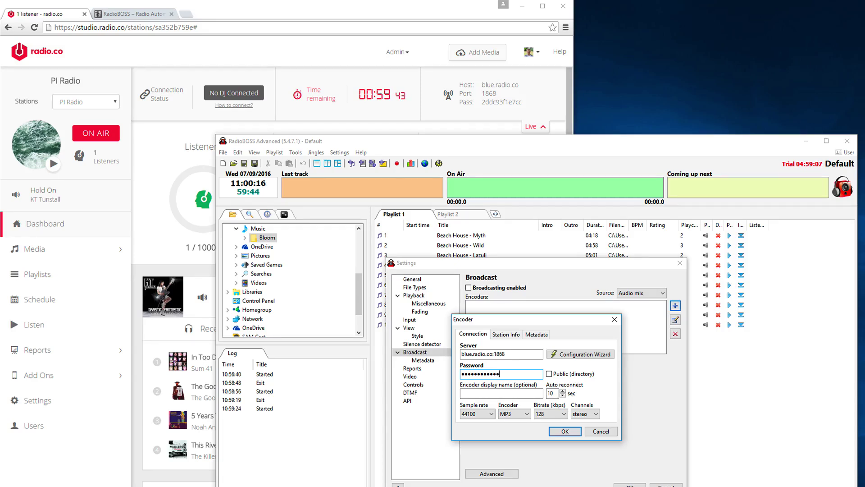
click(565, 432)
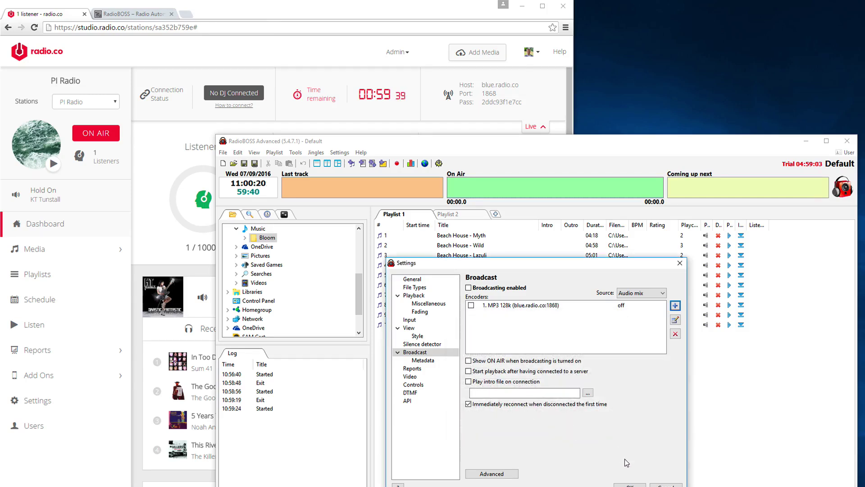
- Turn on 'Show ON AIR when broadcasting' and the blue.radio.co encoder, then save the settings
click(468, 361)
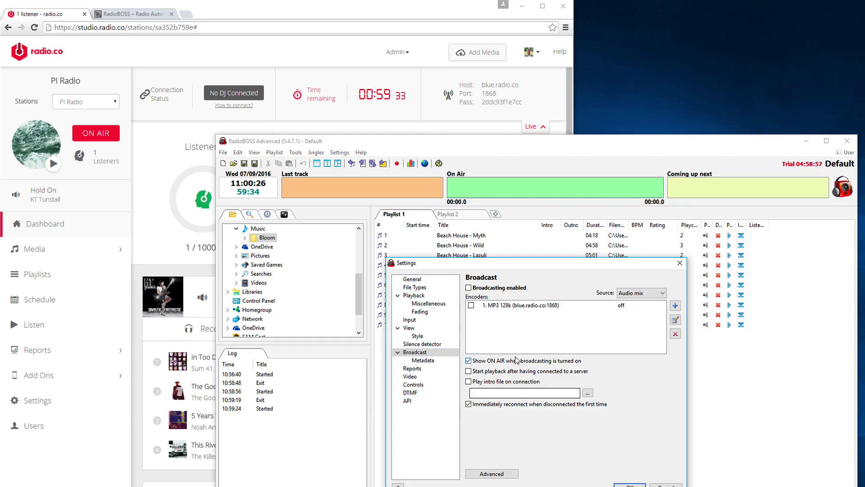
click(471, 306)
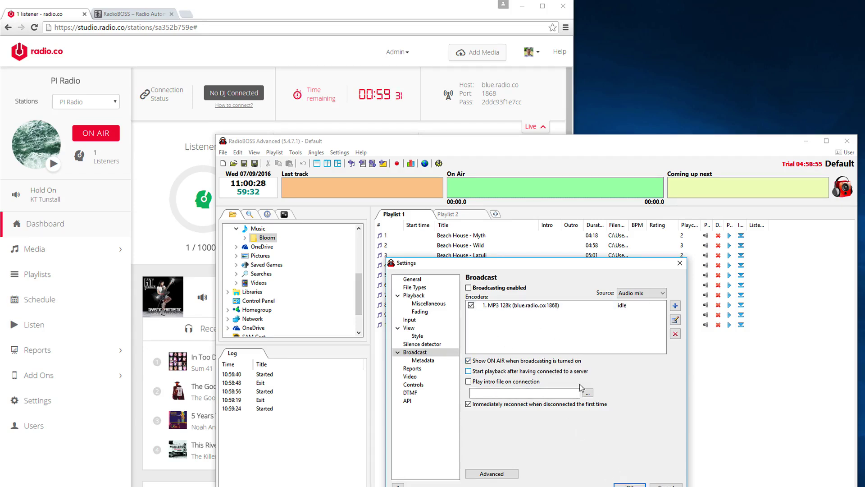
click(630, 484)
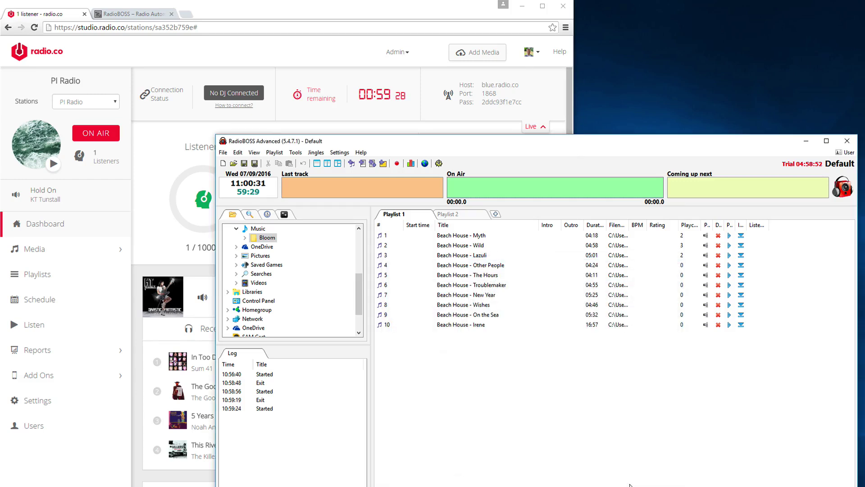
- Play track 1, Beach House - Myth, and switch live broadcasting on
double_click(448, 238)
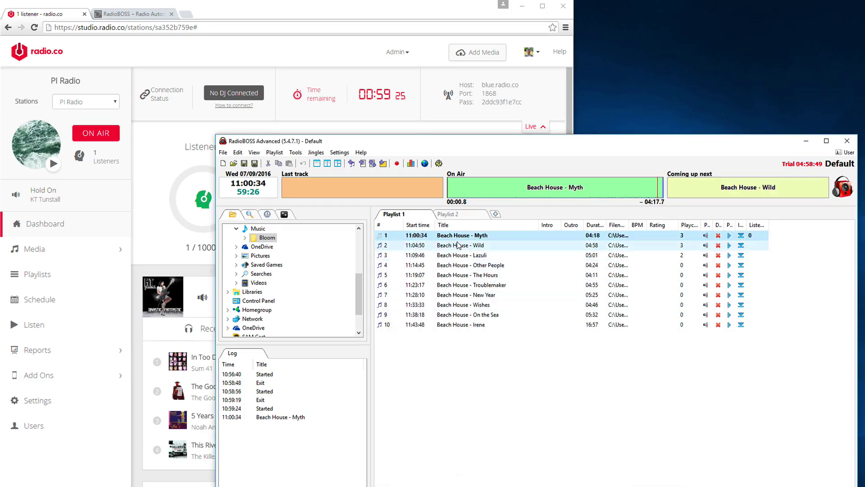
click(425, 163)
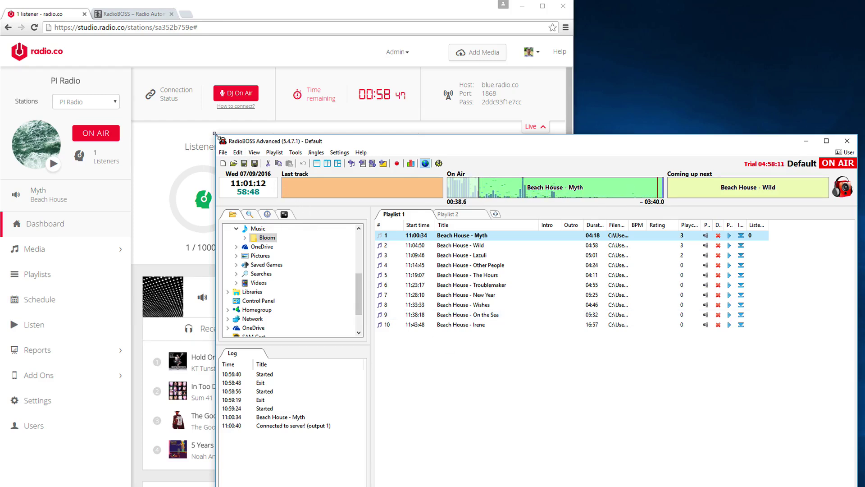
- Drag the RadioBOSS window's left edge rightward to reveal more of the radio.co dashboard
drag(215, 134, 354, 136)
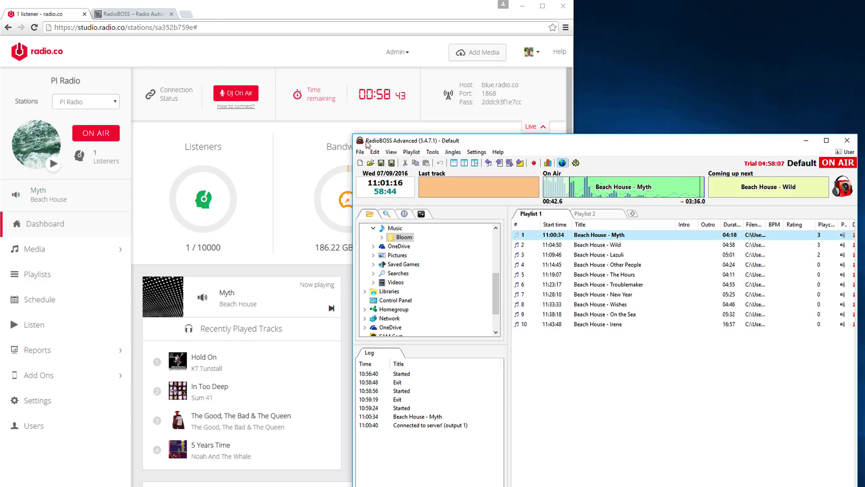